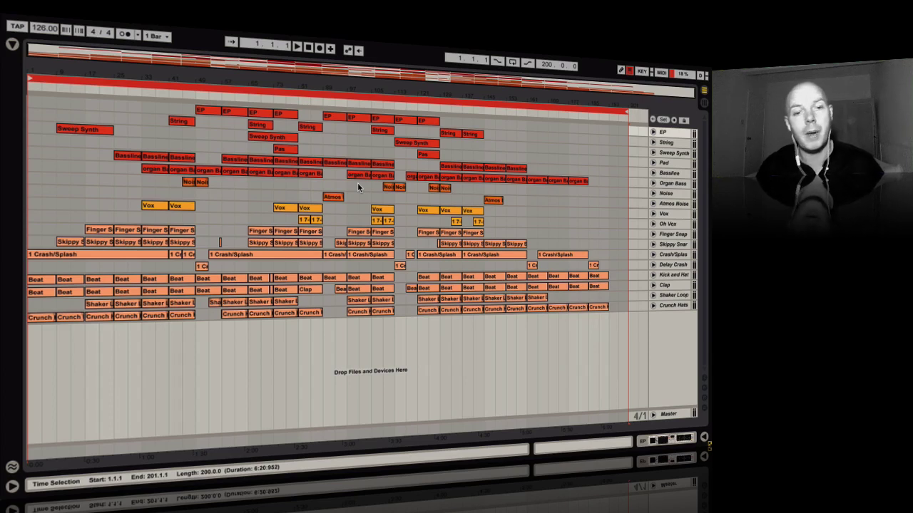
# - Raise the system volume, play the arrangement from bar 1 and examine how the intro builds up to bar 25
pyautogui.press('XF86AudioRaiseVolume')
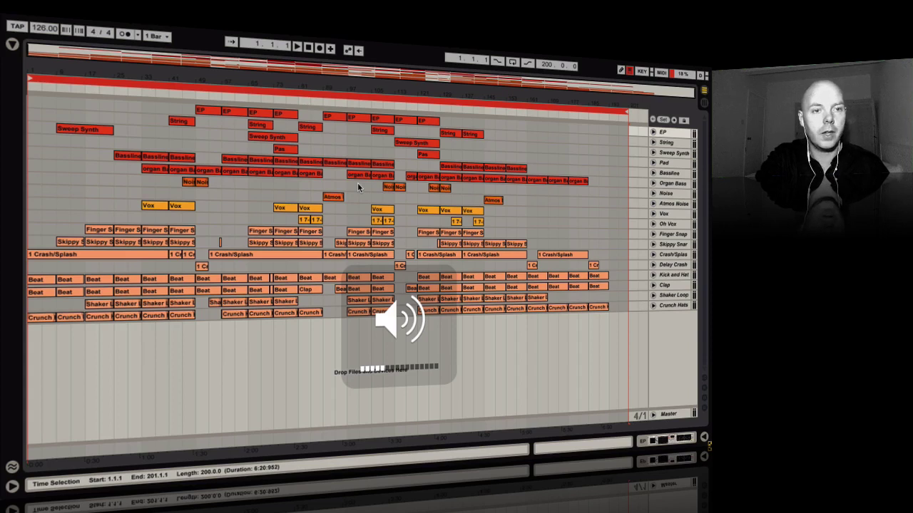
pyautogui.press('space')
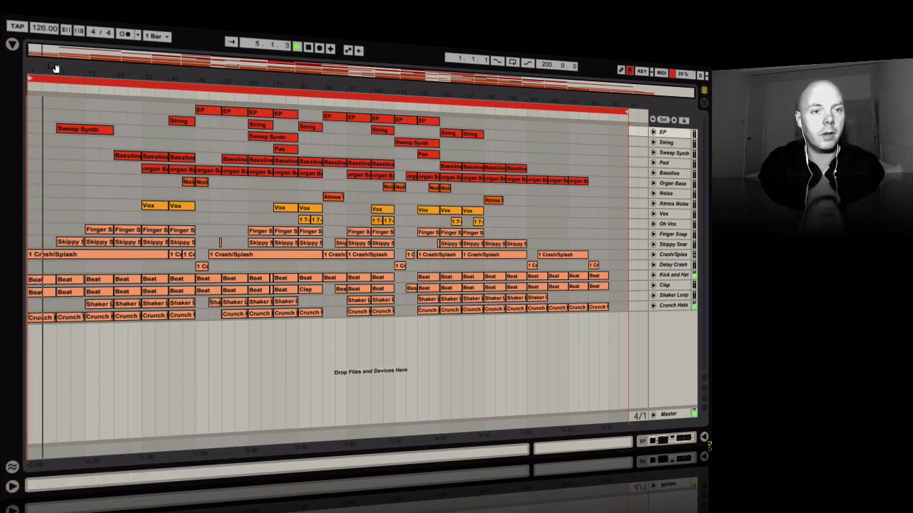
pyautogui.moveTo(53, 70); pyautogui.dragTo(52, 121)
pyautogui.click(229, 42)
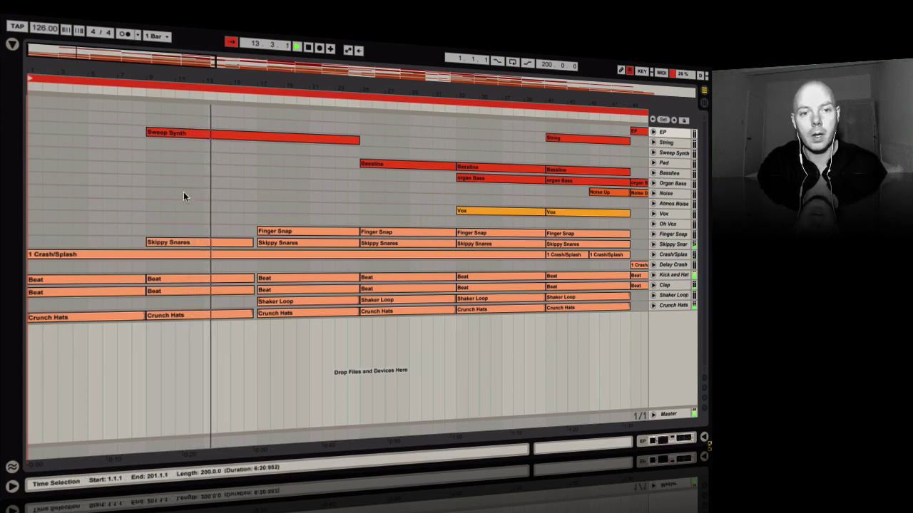
pyautogui.moveTo(256, 83); pyautogui.dragTo(256, 131)
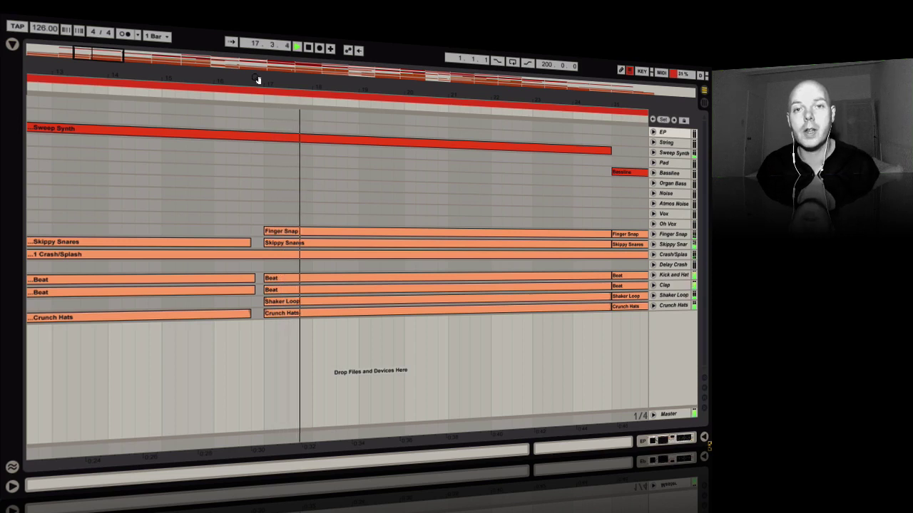
pyautogui.moveTo(190, 74); pyautogui.dragTo(190, 43)
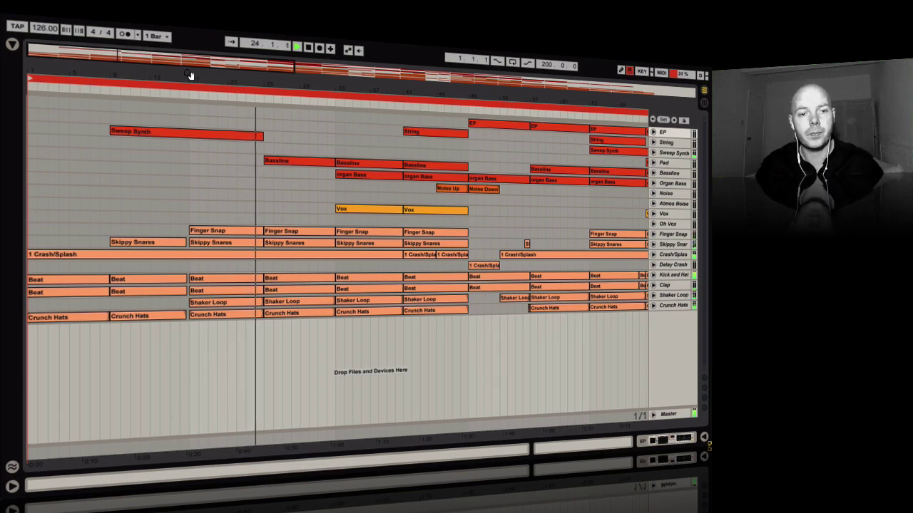
# - Open the Kick and Hats track's Beat clip at bar 17, examine its drum notes, and hide the clip details again
pyautogui.doubleClick(245, 279)
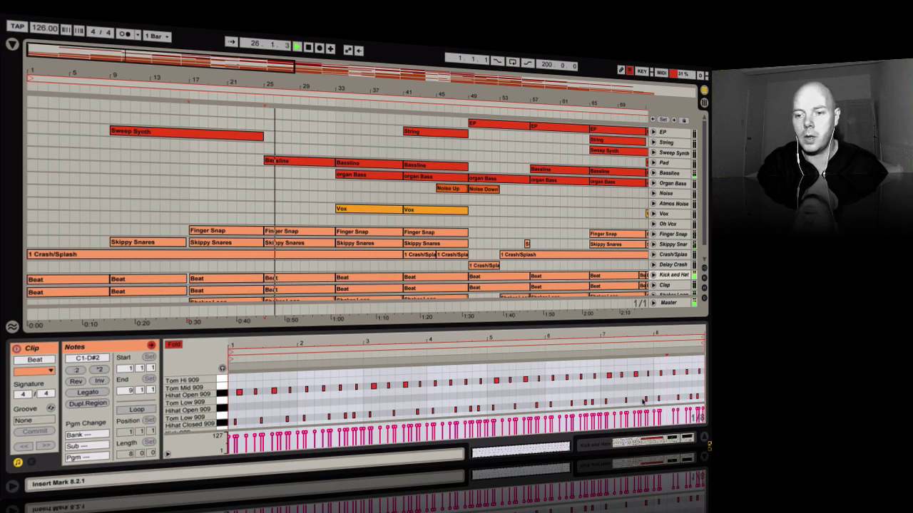
pyautogui.scroll(-3, 651, 401)
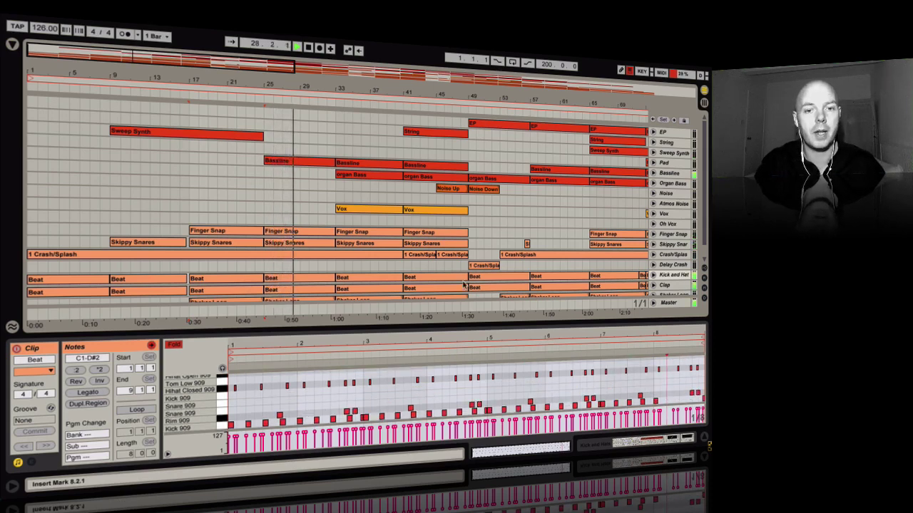
pyautogui.moveTo(316, 84); pyautogui.dragTo(204, 77)
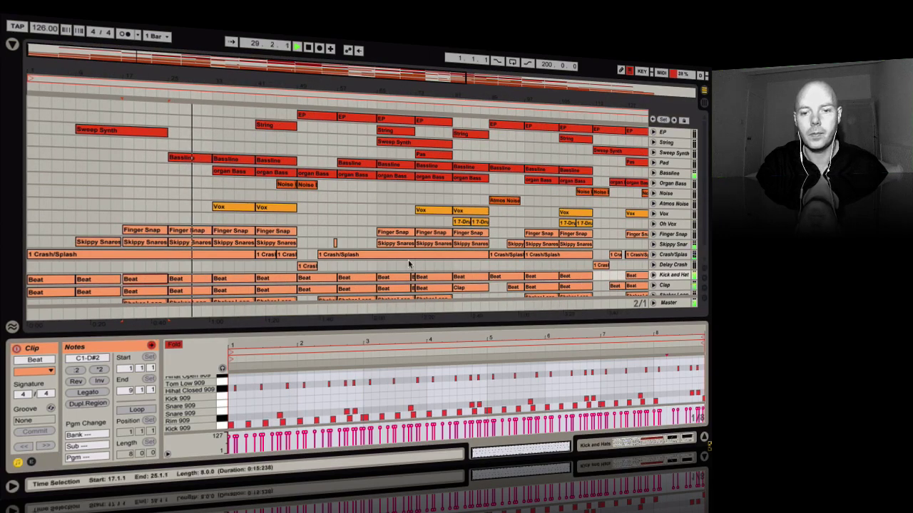
pyautogui.click(704, 438)
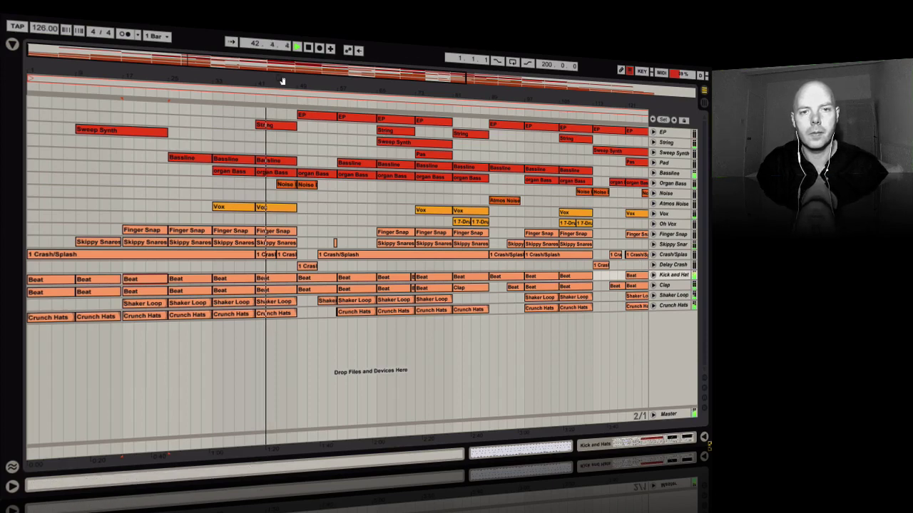
# - Examine how the clips change across the breakdown starting at bar 49 and the build-up that follows it
pyautogui.moveTo(298, 84); pyautogui.dragTo(298, 135)
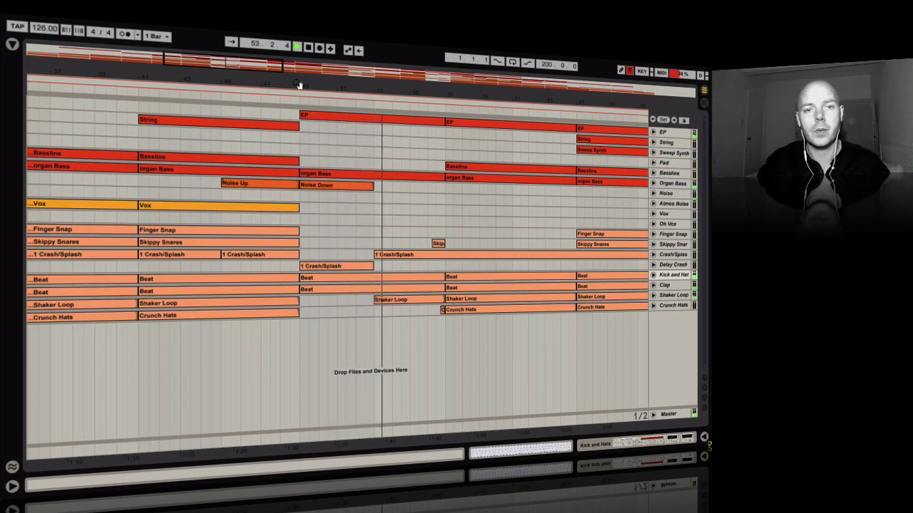
pyautogui.moveTo(358, 90); pyautogui.dragTo(279, 84)
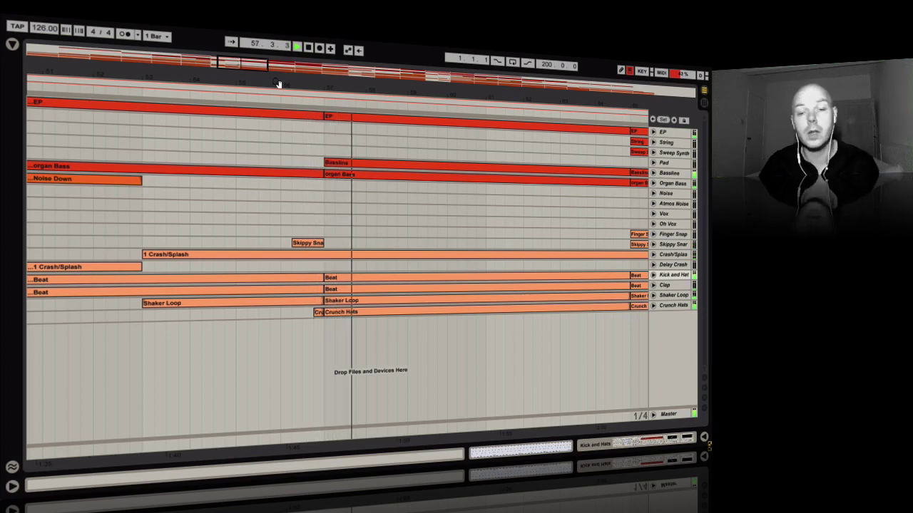
pyautogui.moveTo(310, 86); pyautogui.dragTo(312, 87)
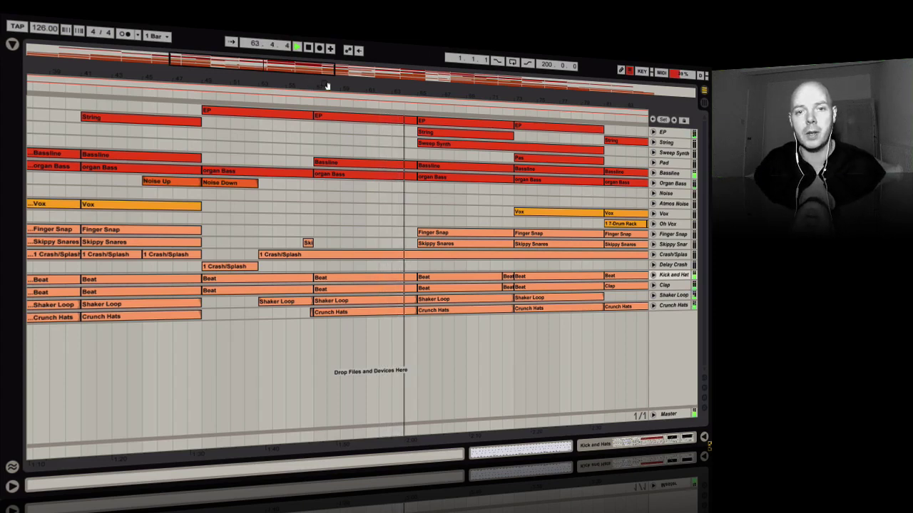
pyautogui.moveTo(425, 88); pyautogui.dragTo(364, 86)
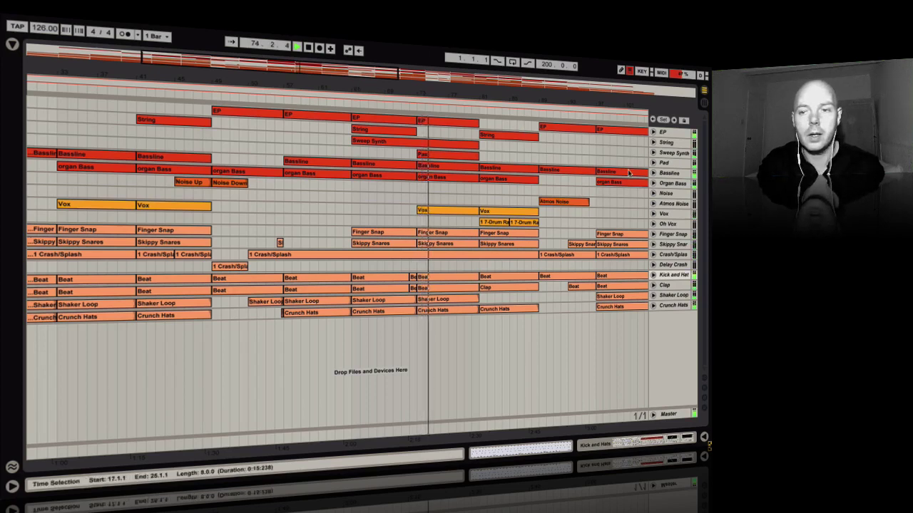
# - Unfold the Pad and Sweep Synth tracks to show their Track Panning automation, and select the Atmos Noise track
pyautogui.click(653, 163)
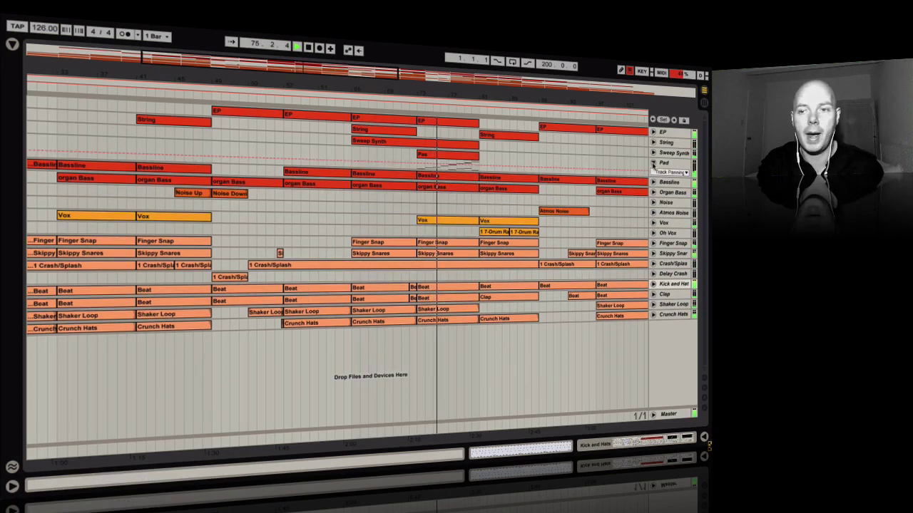
pyautogui.click(653, 152)
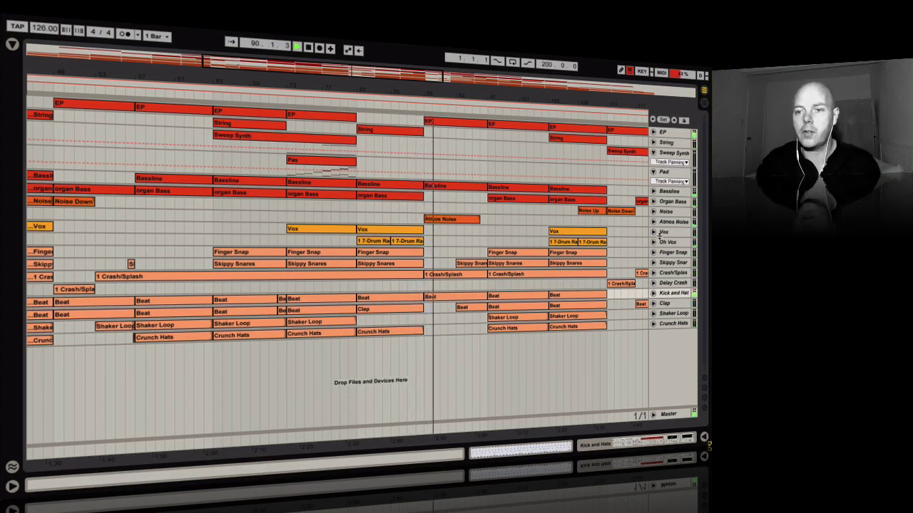
pyautogui.click(665, 224)
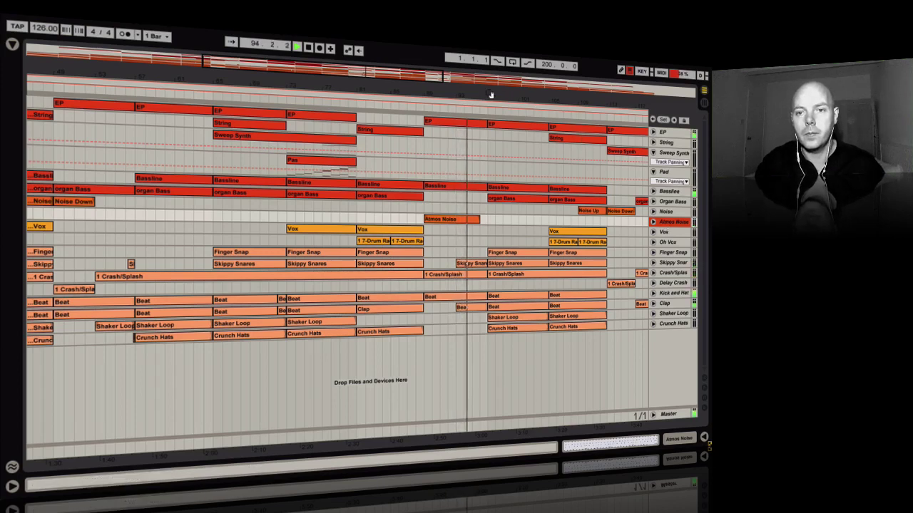
# - Examine the arrangement from the Atmos Noise clip at bar 89 through the second breakdown to about bar 133
pyautogui.press('+')
pyautogui.press('+')
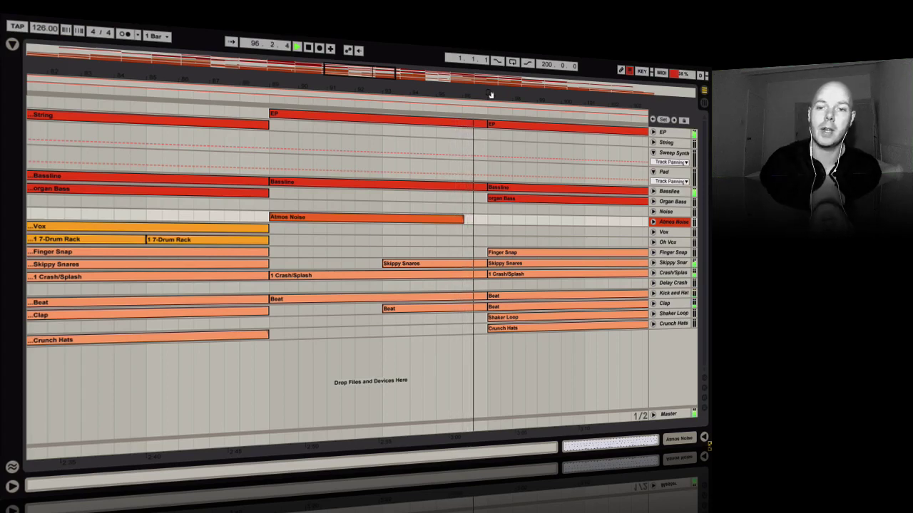
pyautogui.press('-')
pyautogui.press('-')
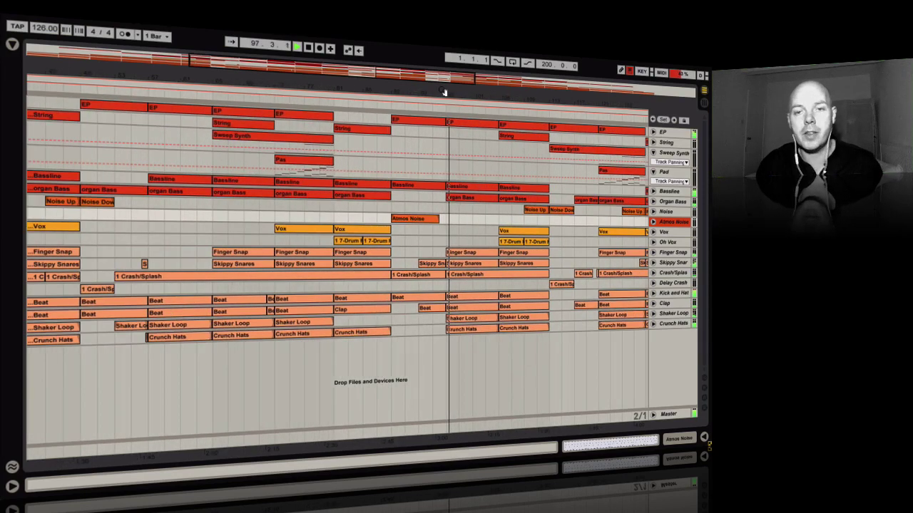
pyautogui.moveTo(443, 91); pyautogui.dragTo(408, 89)
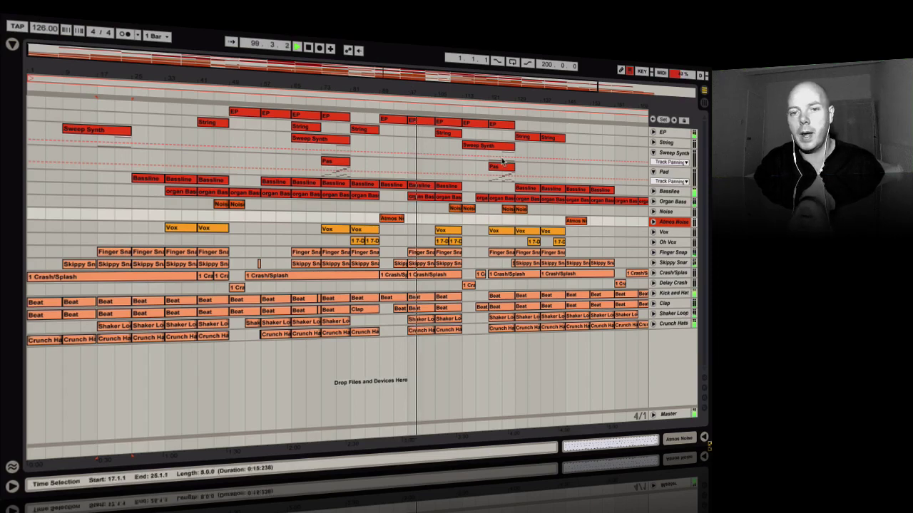
pyautogui.click(489, 100)
pyautogui.moveTo(489, 98); pyautogui.dragTo(489, 136)
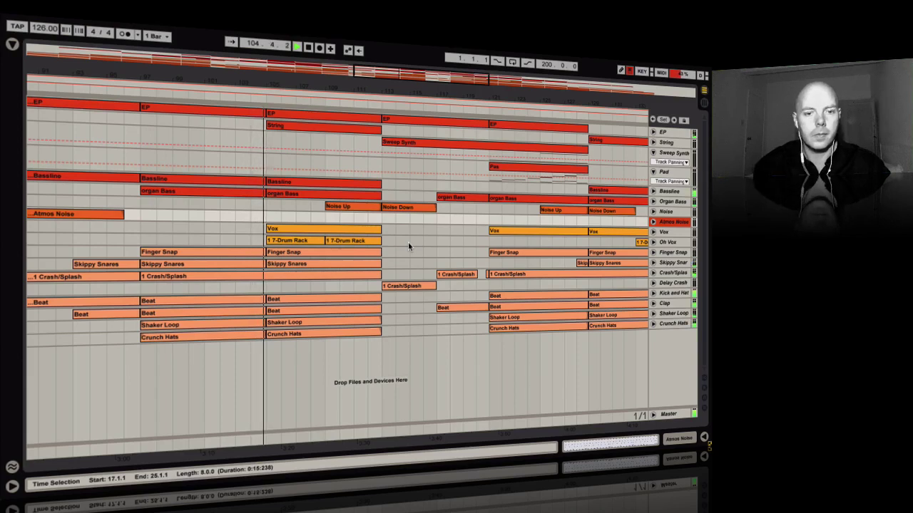
# - Open the Kick and Hats track's Beat clip at bar 105 and examine its drum notes
pyautogui.click(361, 298)
pyautogui.doubleClick(368, 297)
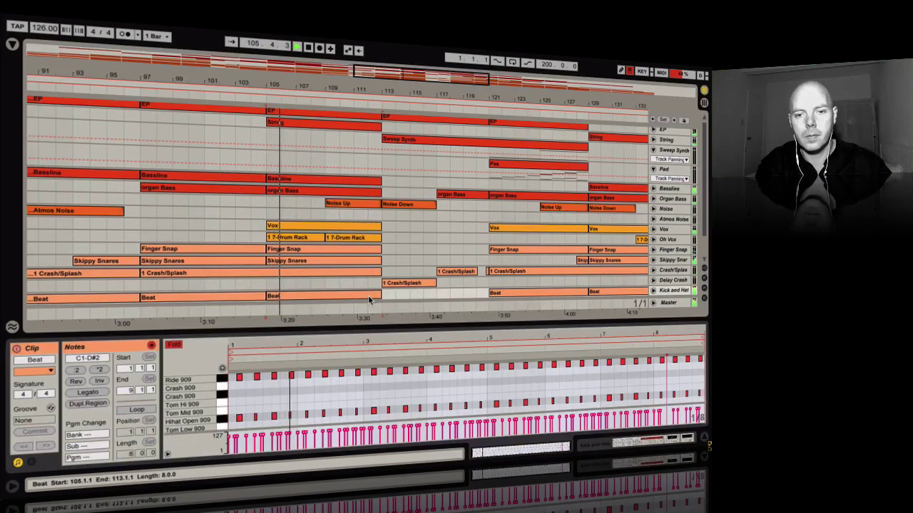
pyautogui.scroll(-3, 565, 387)
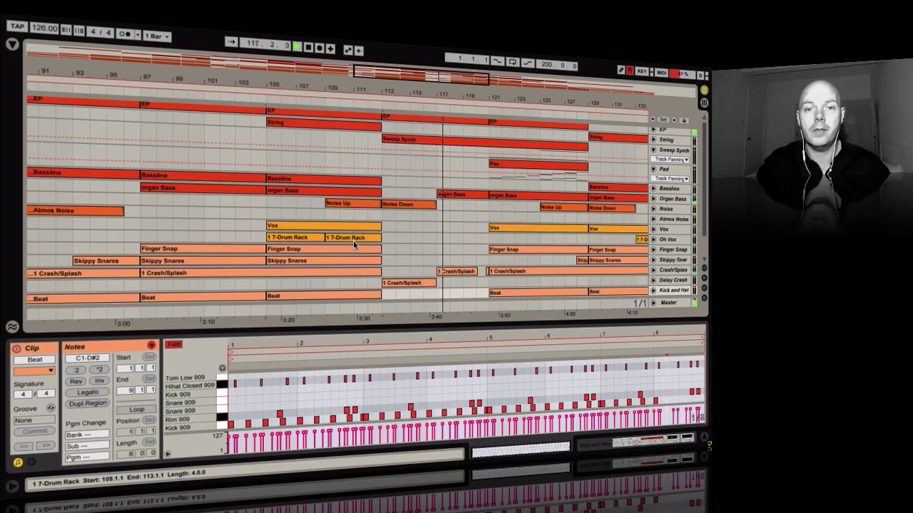
pyautogui.moveTo(366, 93); pyautogui.dragTo(392, 36)
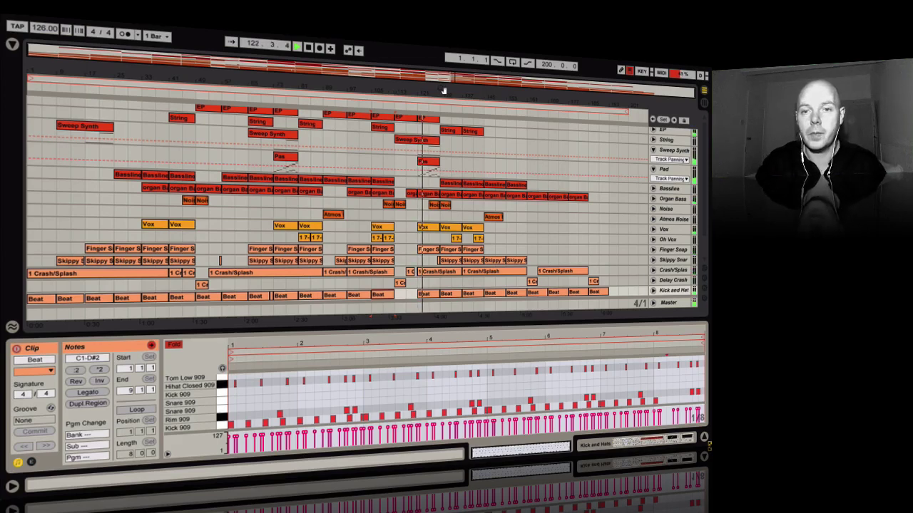
# - Open the Kick and Hats track's Beat clip at bar 121 and examine the drum fill at its end
pyautogui.moveTo(443, 97); pyautogui.dragTo(437, 178)
pyautogui.scroll(-3, 523, 218)
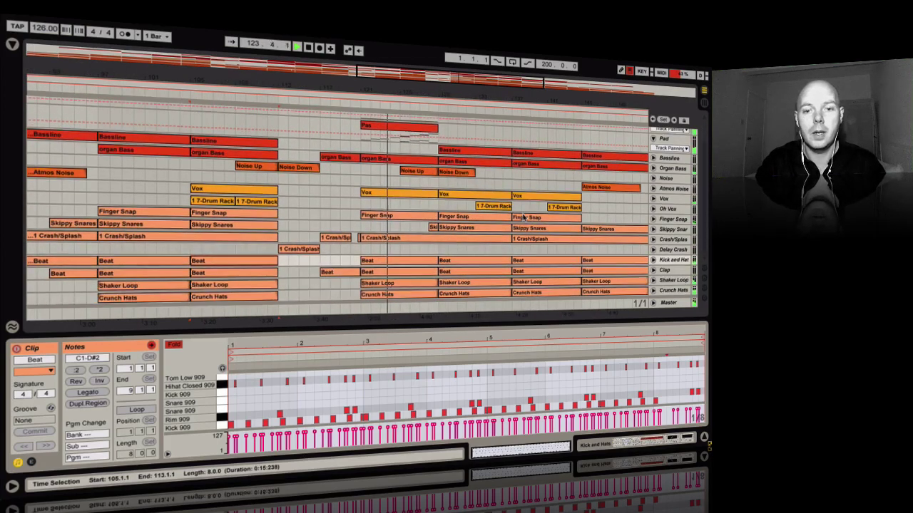
pyautogui.click(429, 263)
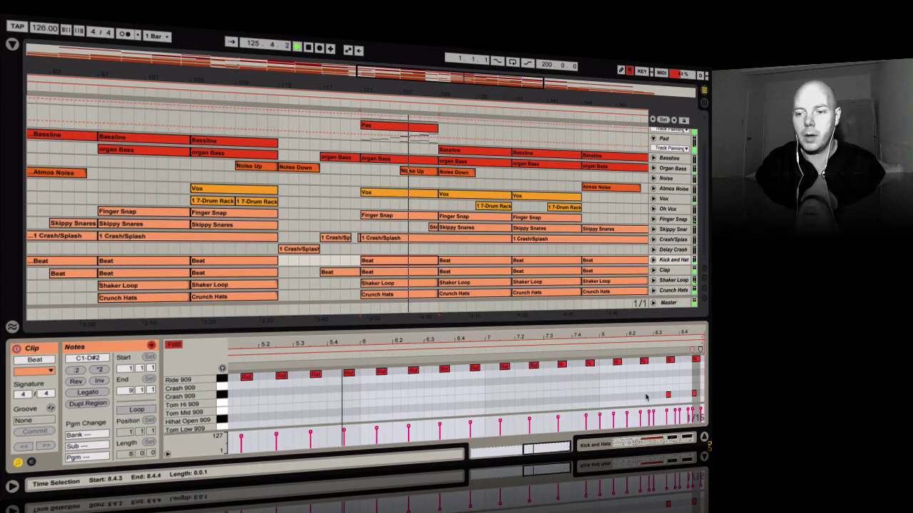
pyautogui.scroll(-3, 646, 397)
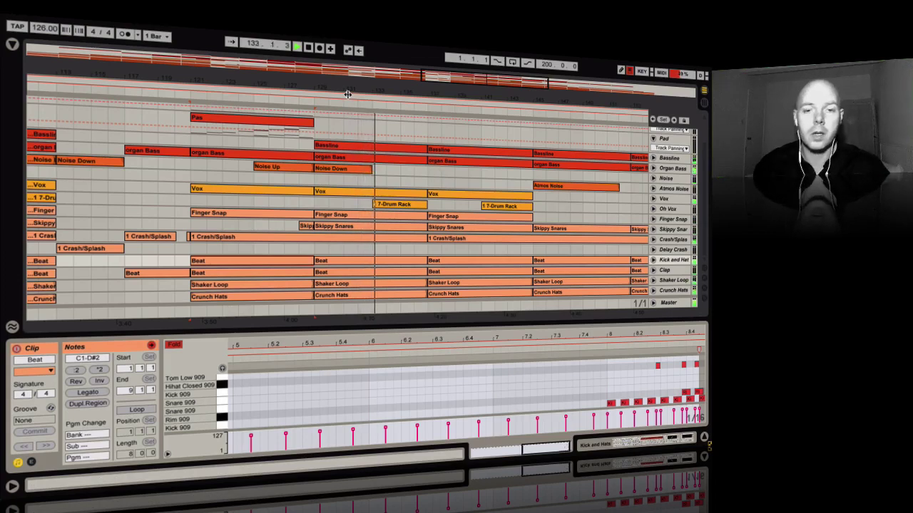
# - Unfold the Oh Vox track to show its Track Volume automation, and delete the track
pyautogui.moveTo(346, 90); pyautogui.dragTo(447, 96)
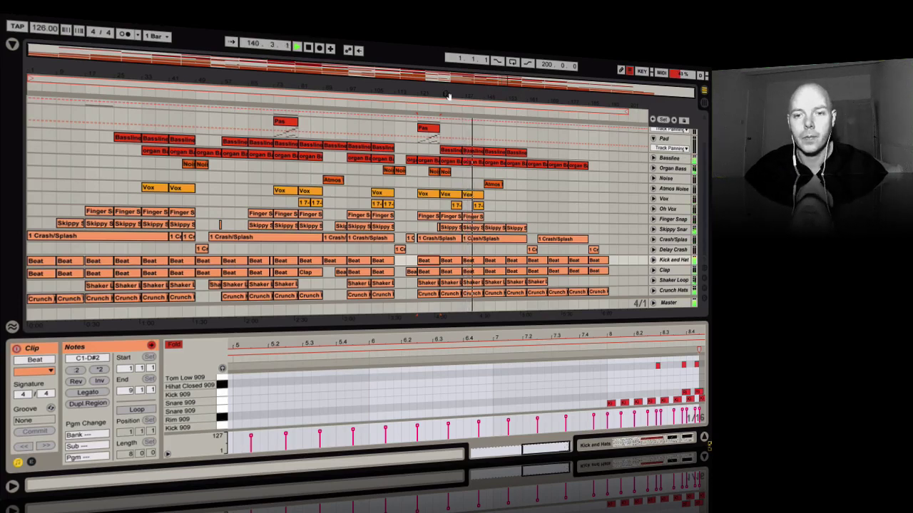
pyautogui.moveTo(576, 105); pyautogui.dragTo(569, 103)
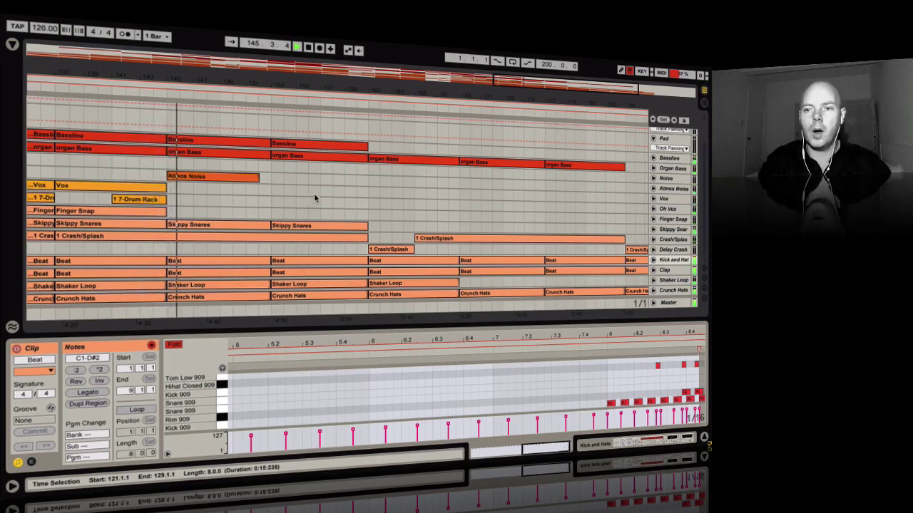
pyautogui.click(652, 210)
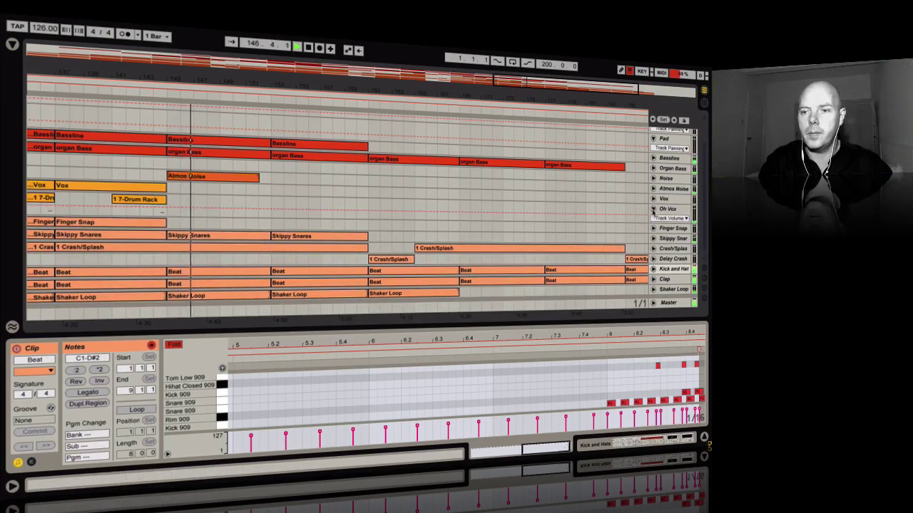
pyautogui.click(667, 209)
pyautogui.moveTo(184, 82); pyautogui.dragTo(485, 36)
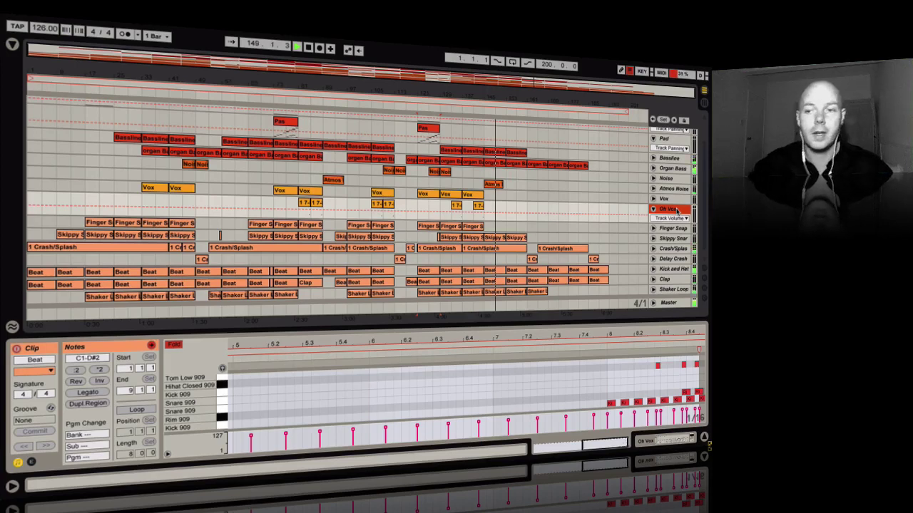
pyautogui.press('Delete')
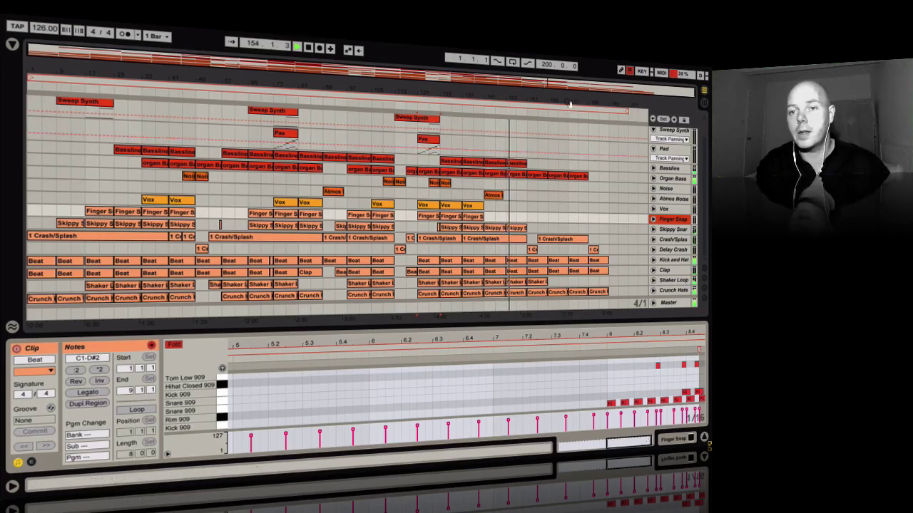
# - Examine the outro from bar 153 onward, inspecting the Delay Crash and Crash/Splash tracks
pyautogui.moveTo(566, 101); pyautogui.dragTo(553, 102)
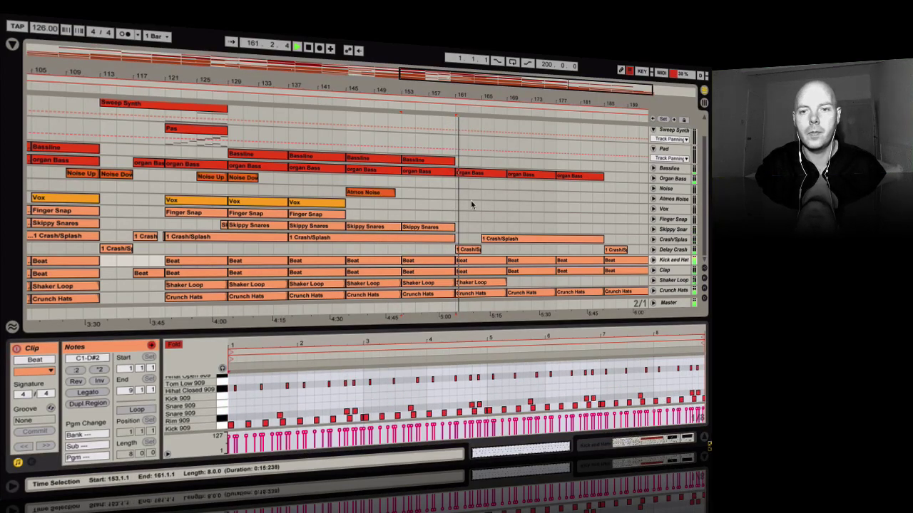
pyautogui.moveTo(455, 92); pyautogui.dragTo(492, 94)
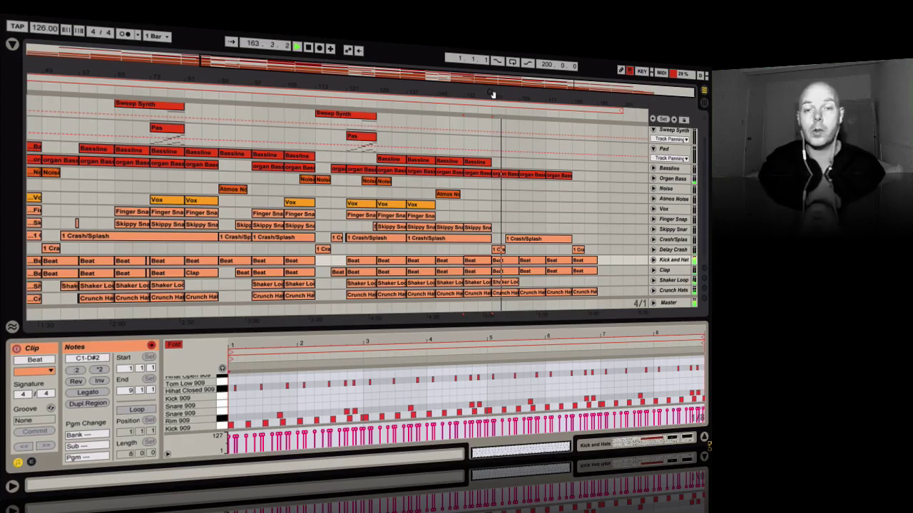
pyautogui.click(661, 250)
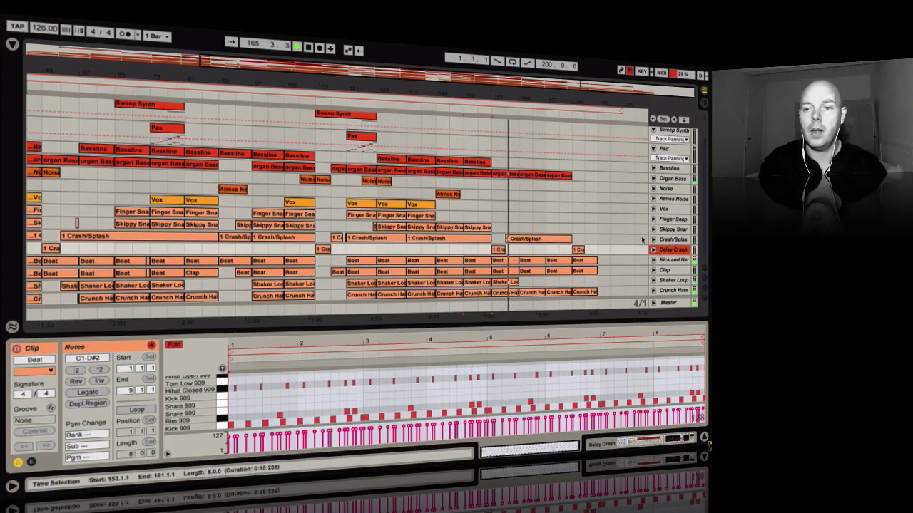
pyautogui.click(675, 240)
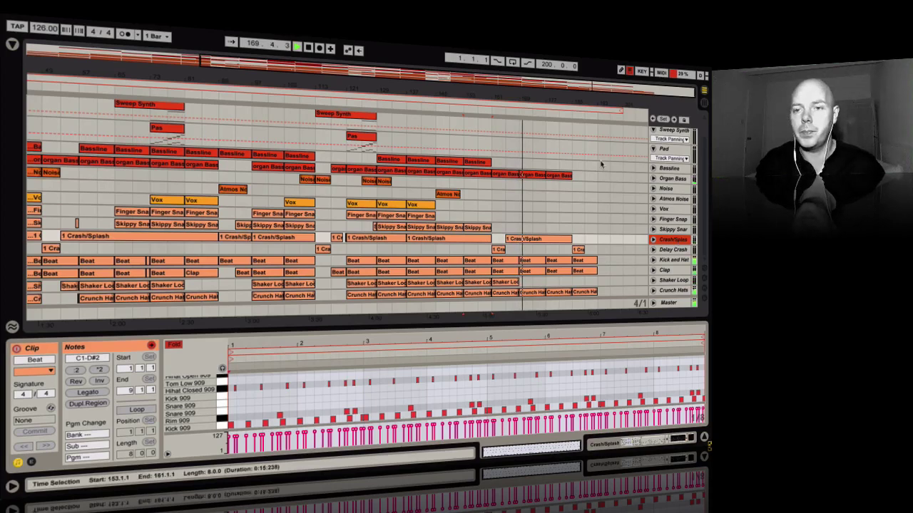
# - Open the Kick and Hats track's Beat clip at bar 185 and examine which drum notes play in the final eight bars
pyautogui.press('+')
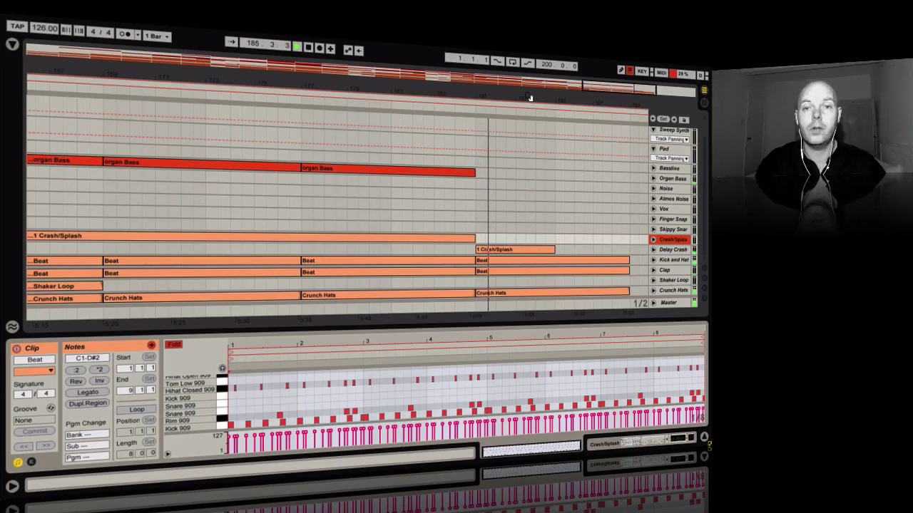
pyautogui.doubleClick(462, 265)
pyautogui.scroll(-5, 626, 383)
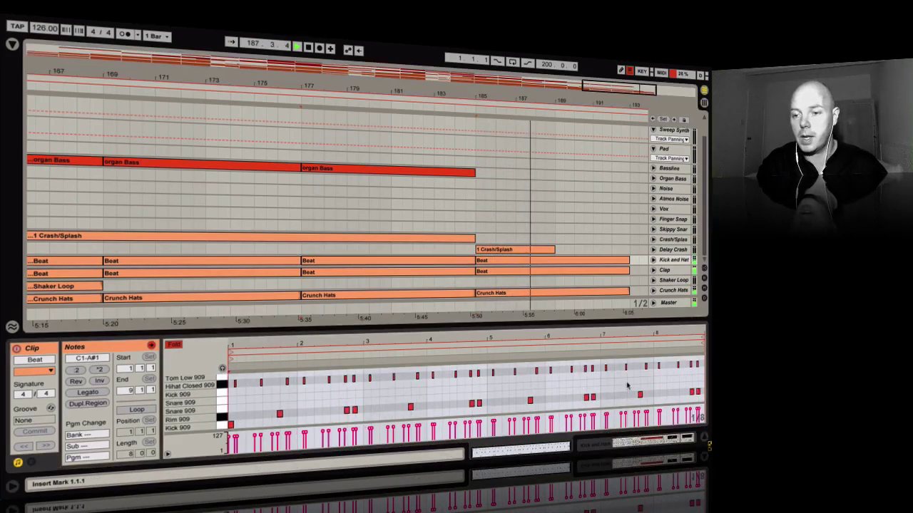
pyautogui.click(451, 262)
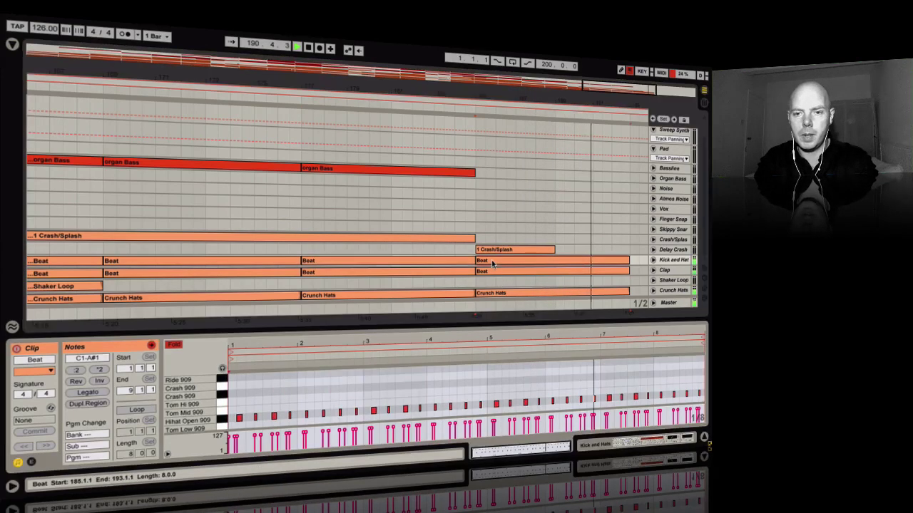
pyautogui.click(326, 407)
pyautogui.scroll(-3, 323, 399)
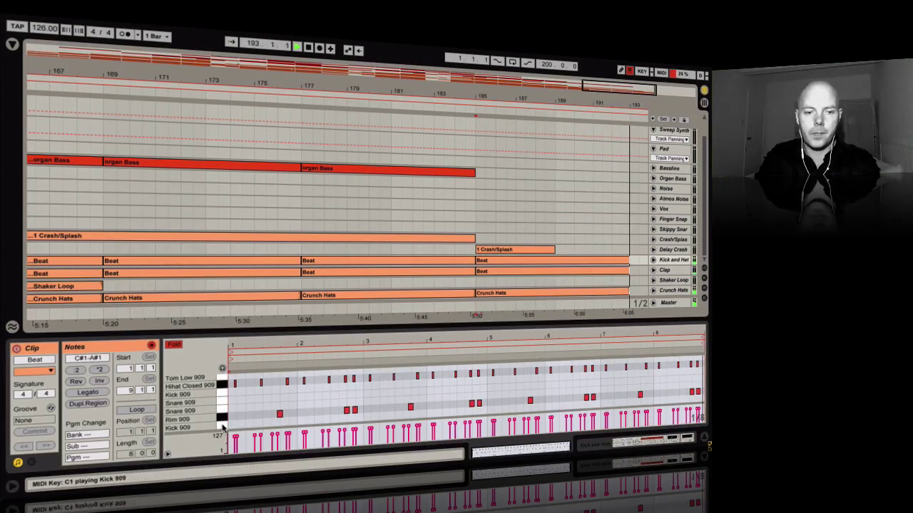
# - Copy the Delay Crash track's four-bar Crash/Splash clip from bar 185 to bar 193, right after the last beat clips
pyautogui.click(512, 250)
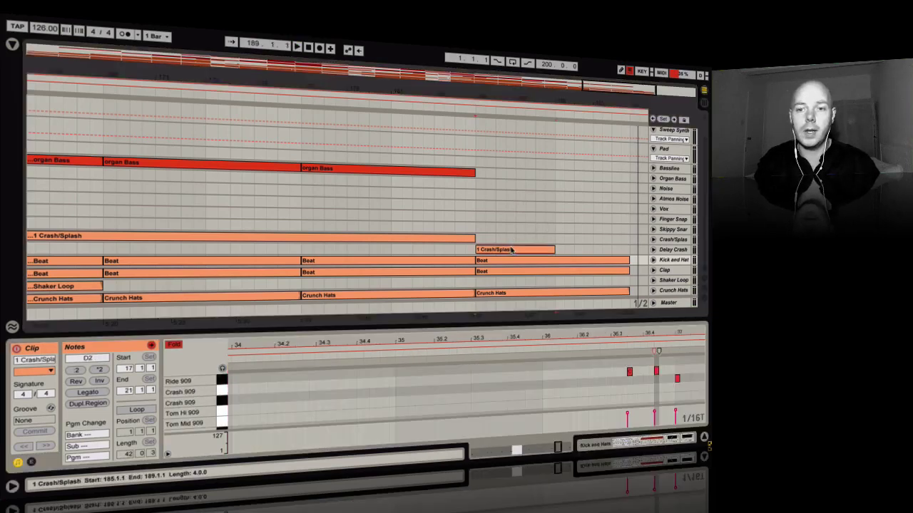
pyautogui.hscroll(5, 511, 251)
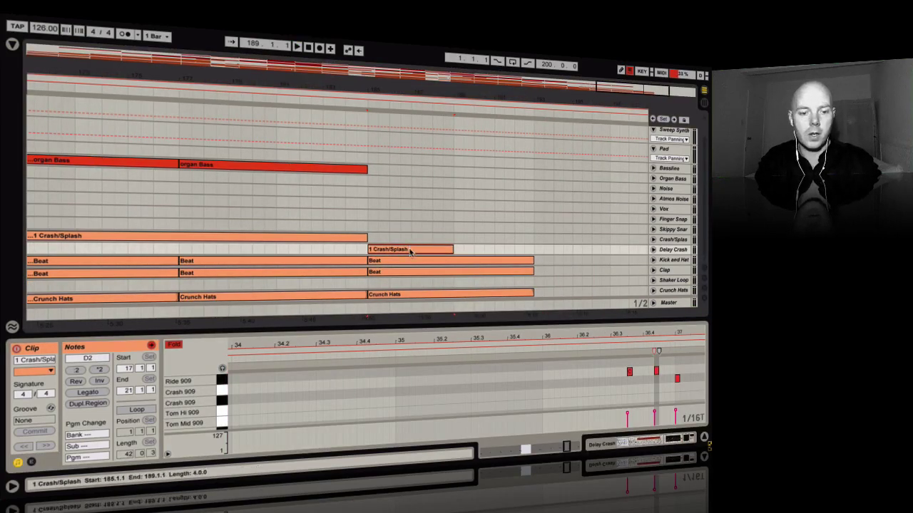
pyautogui.moveTo(413, 259); pyautogui.dragTo(562, 251)
pyautogui.click(439, 250)
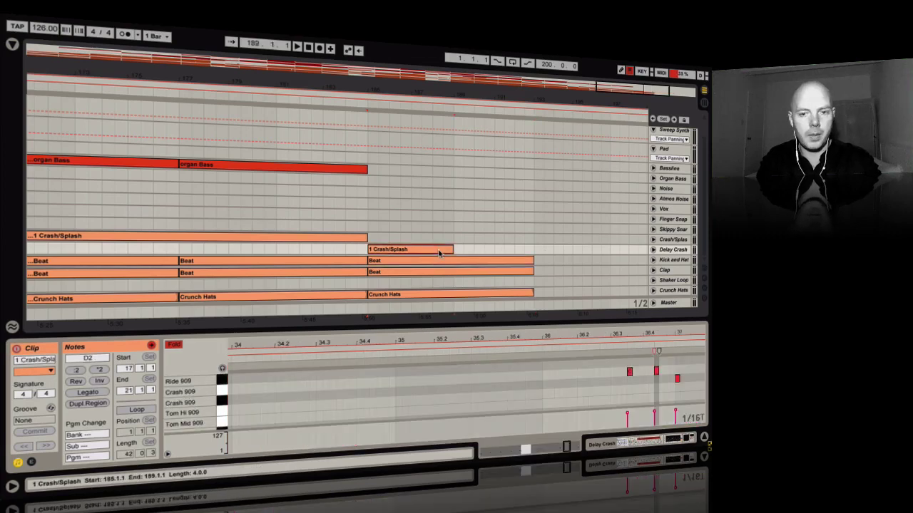
pyautogui.moveTo(438, 251); pyautogui.dragTo(599, 251)
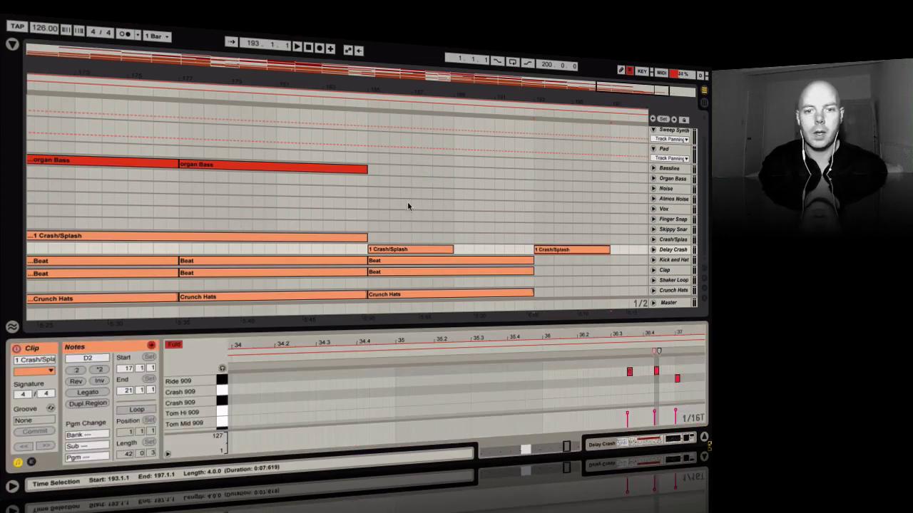
pyautogui.moveTo(340, 89); pyautogui.dragTo(588, 102)
pyautogui.click(306, 241)
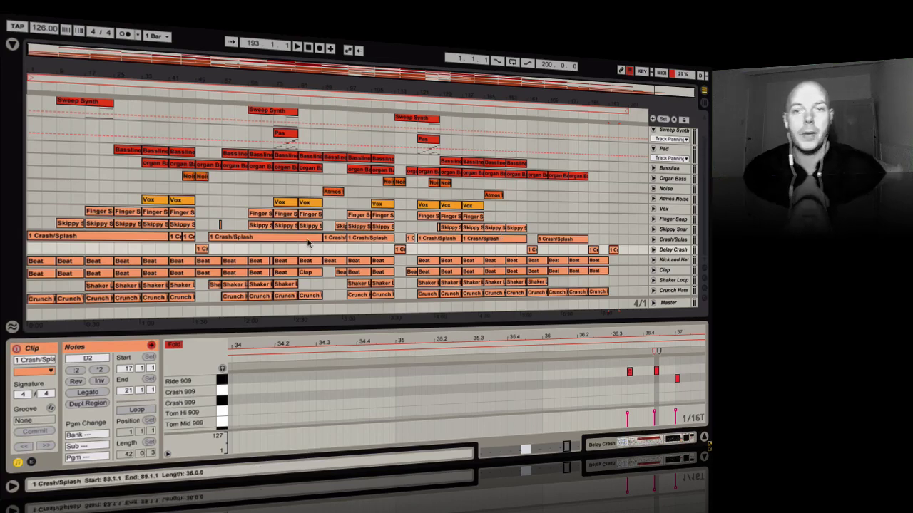